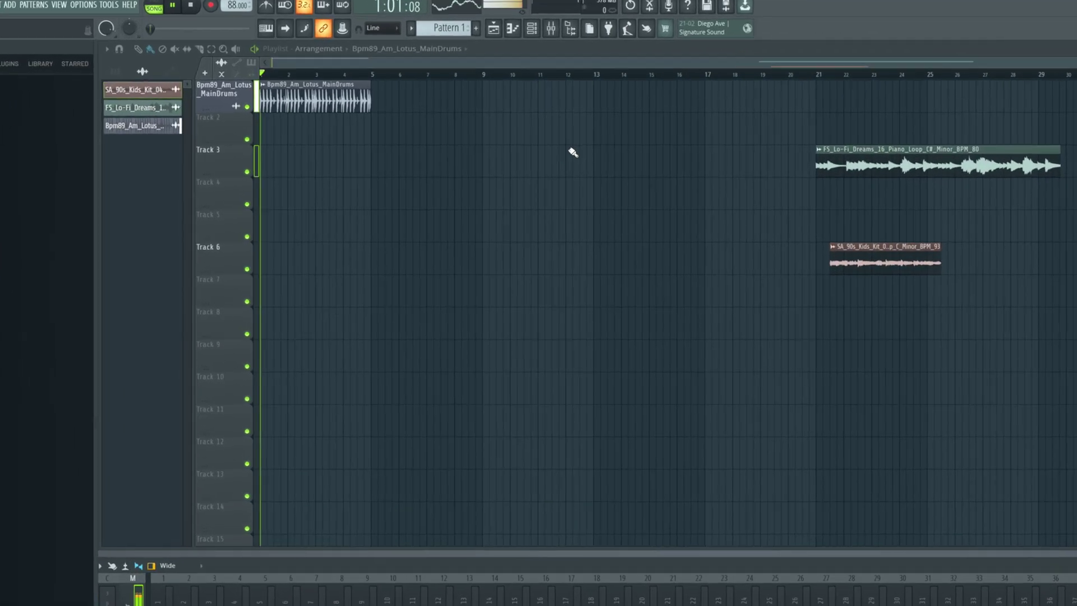
Step: Play the drum loop and add the SA_90s_Kids_Kit_04 strings loop at the start of Track 2
key(space)
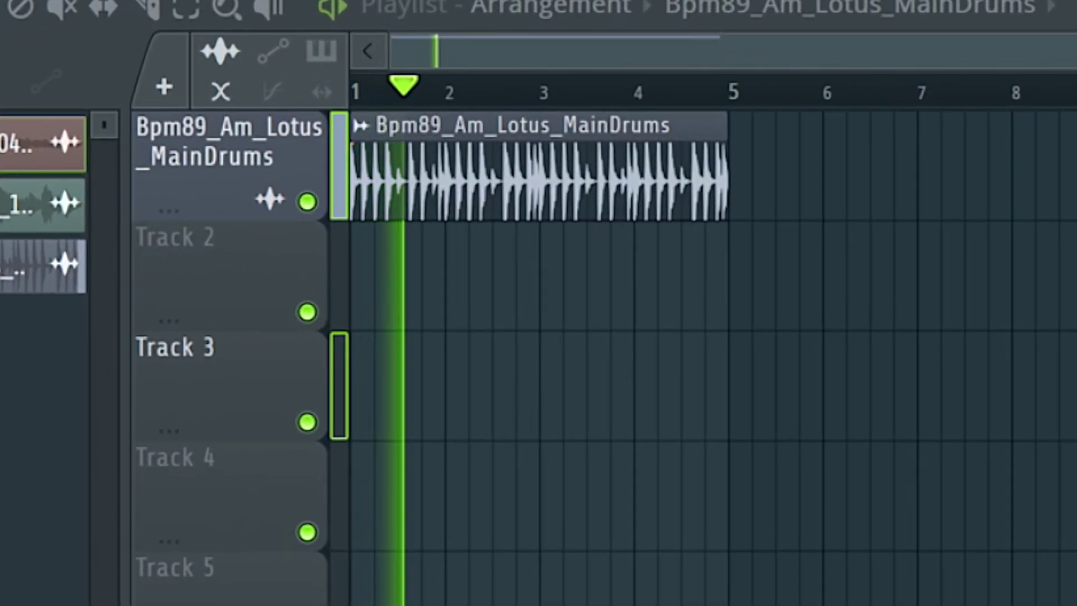
key(space)
drag(42, 143, 466, 301)
key(space)
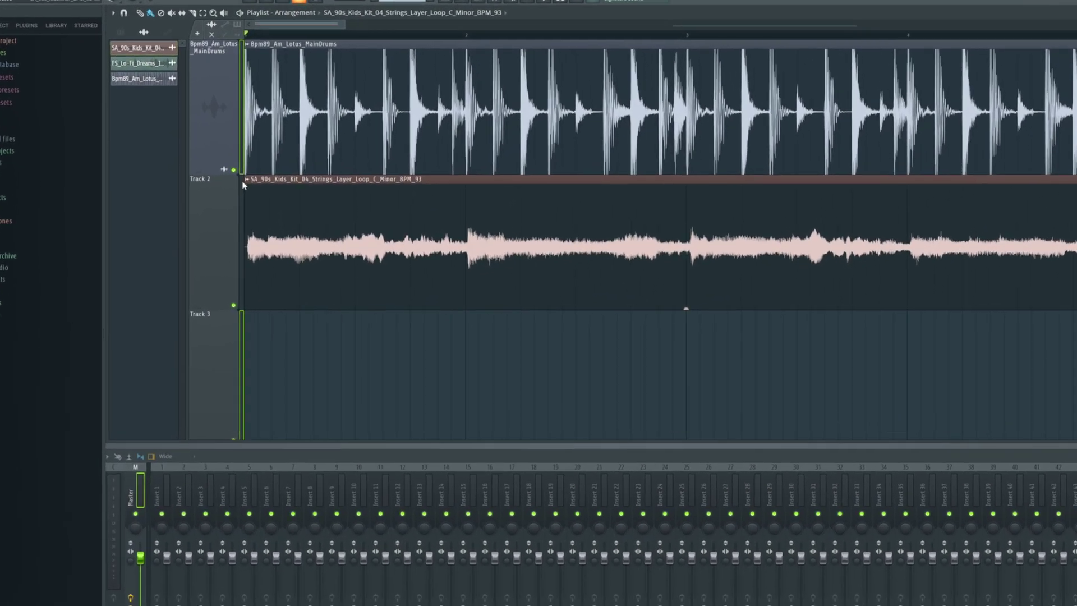
Step: Chop the strings loop on Track 2 using Sharp auto-slicing
right_click(244, 184)
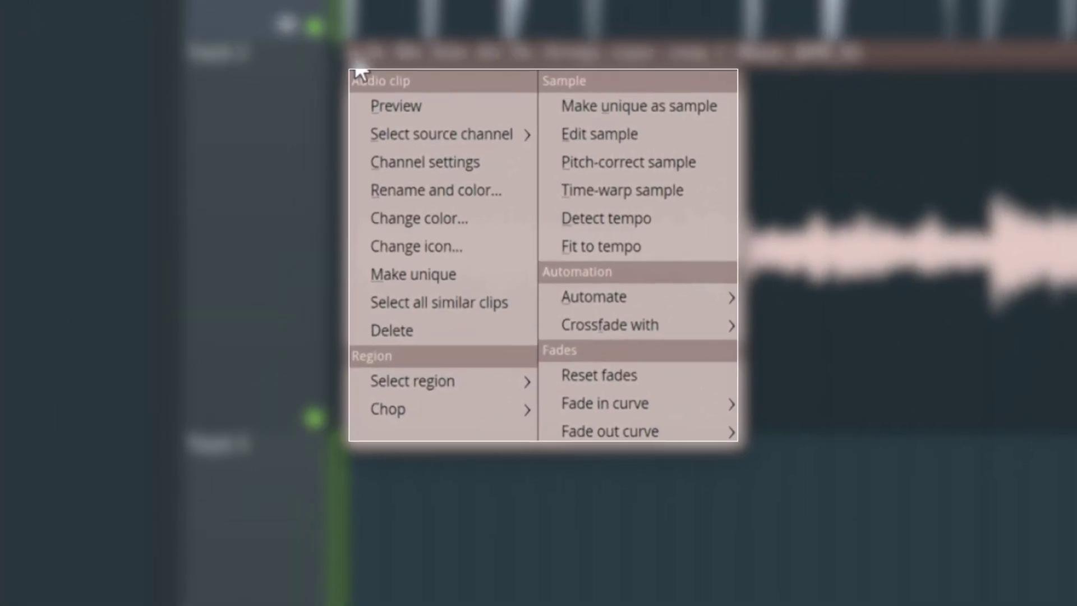
mouse_move(416, 409)
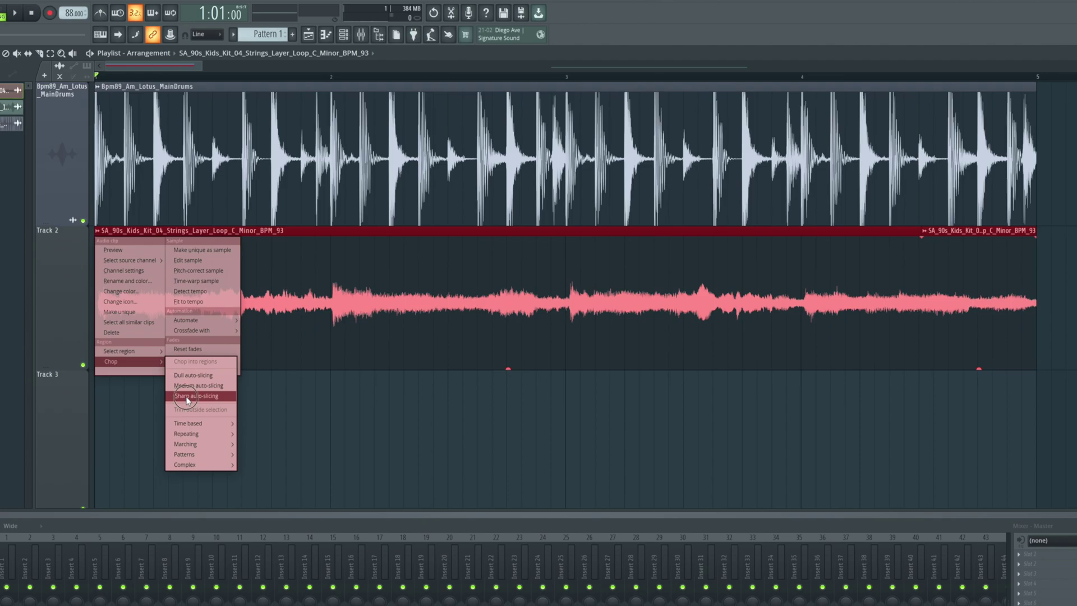
click(187, 396)
key(ctrl+d)
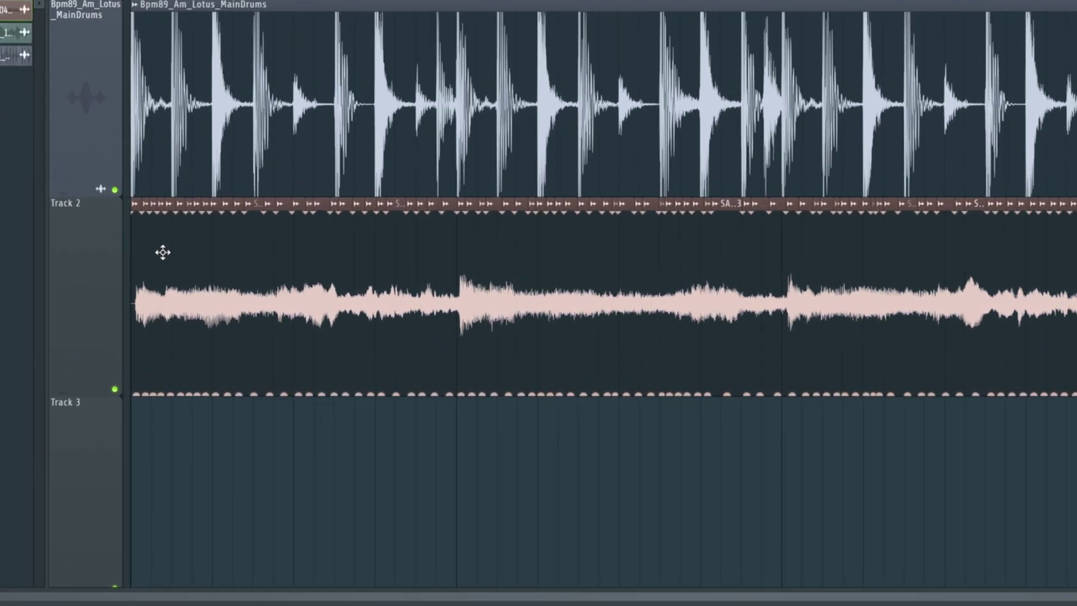
Step: Try moving individual strings slices near the start of Track 2
mouse_move(116, 268)
mouse_down()
mouse_move(149, 267)
mouse_move(118, 278)
mouse_up()
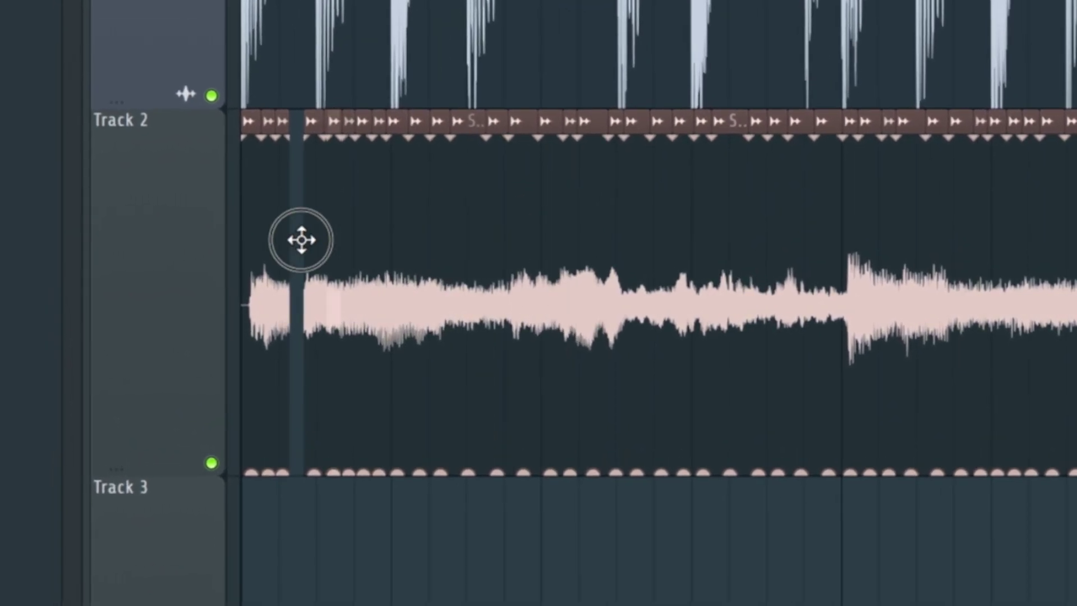
drag(602, 259, 311, 262)
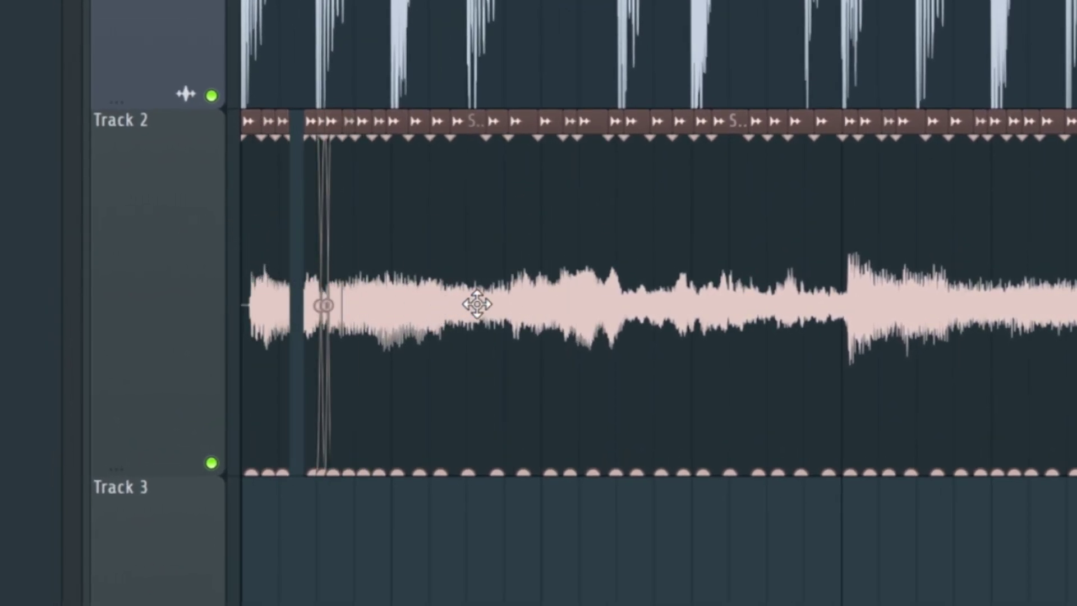
right_click(477, 305)
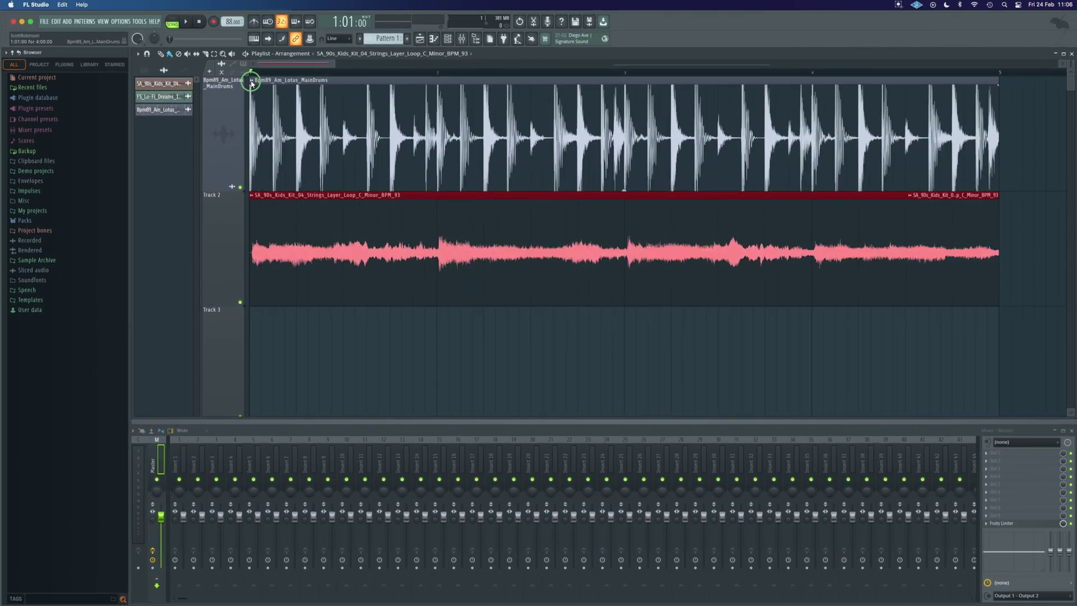
Step: Chop the Bpm89_Am_Lotus_MainDrums clip using Medium auto-slicing and clear the clip selection
click(251, 81)
mouse_move(305, 289)
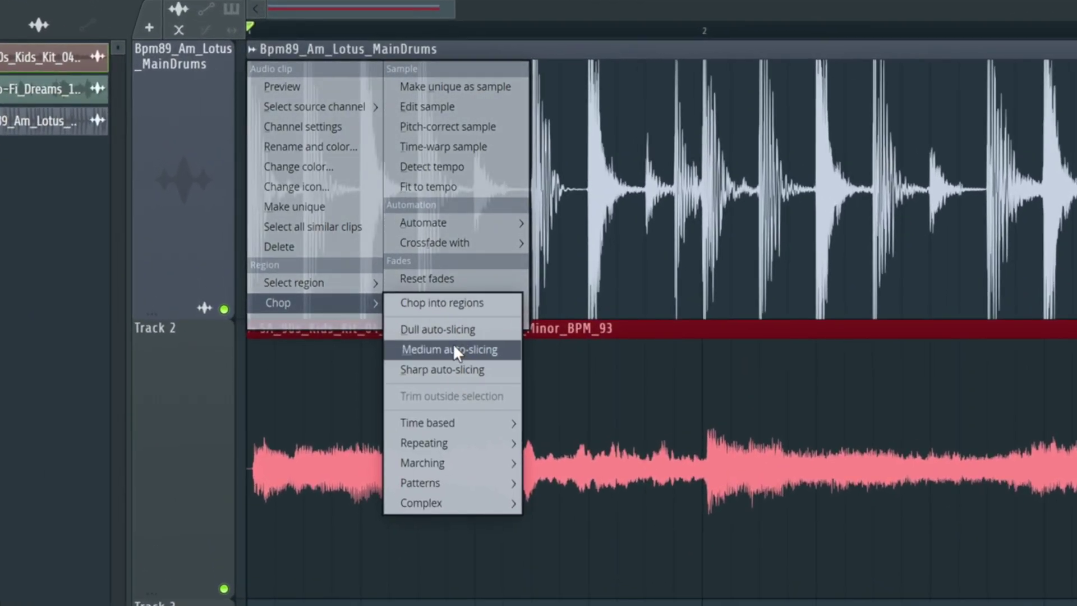
click(454, 348)
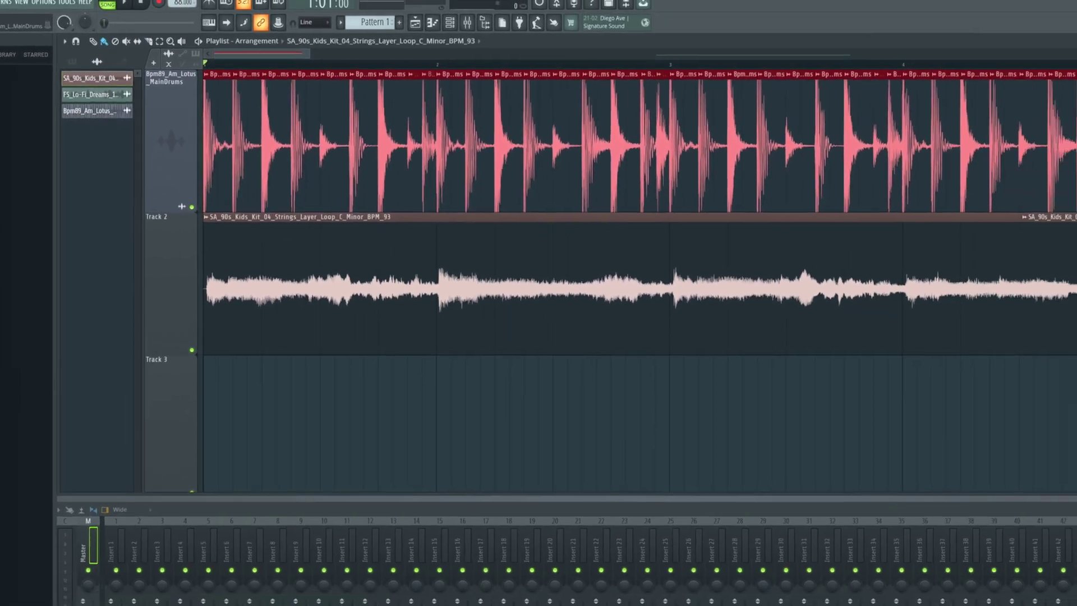
ctrl+click(966, 87)
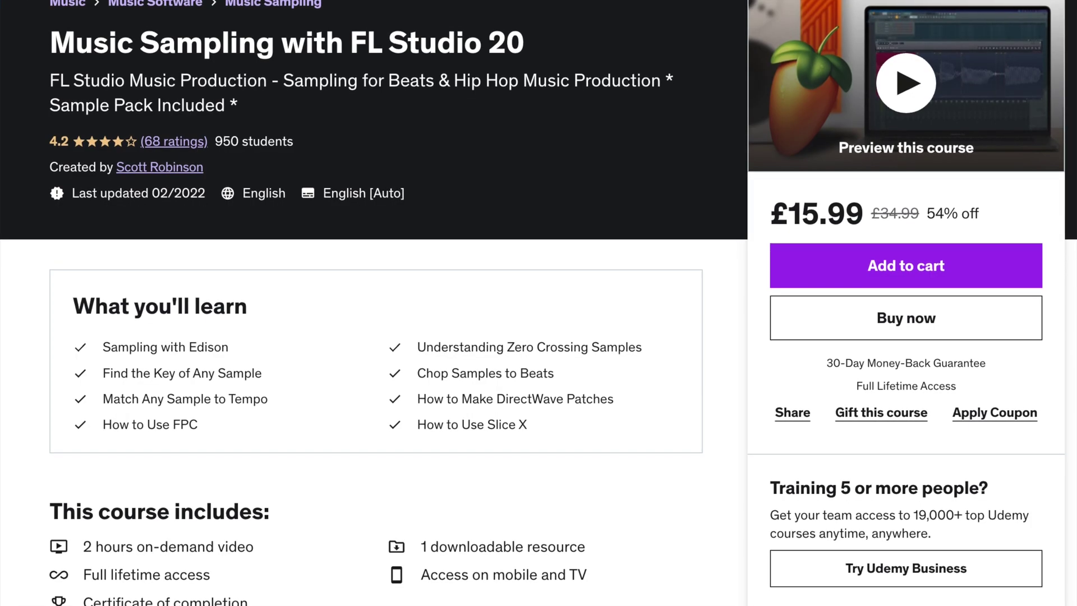
Step: Look through the Music Sampling with FL Studio 20 course page on Udemy, down to its course content
scroll(538, 303, down, 3)
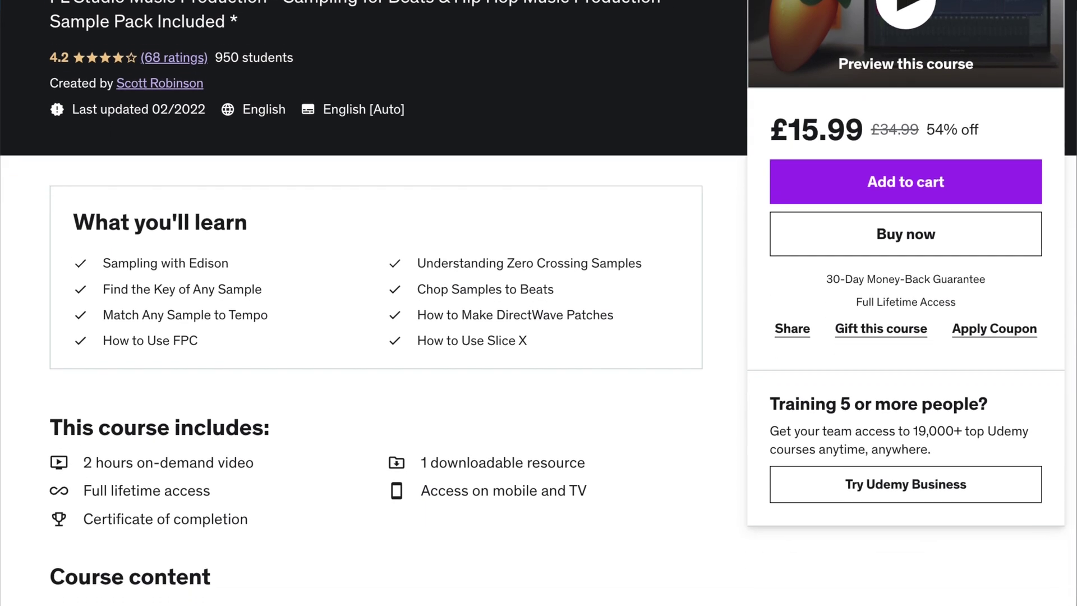
scroll(539, 303, down, 7)
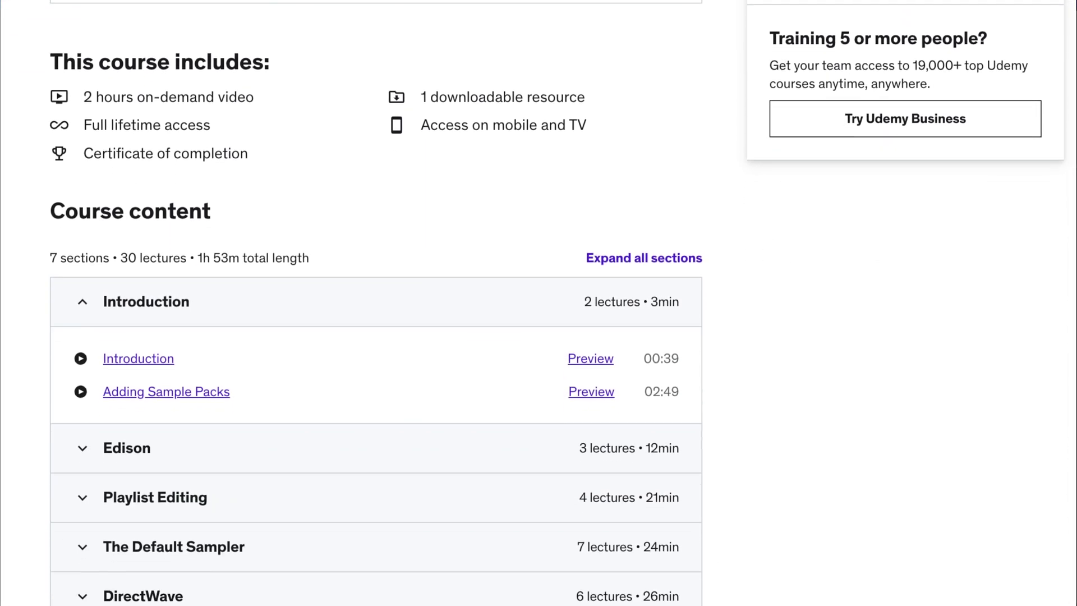
scroll(539, 303, down, 3)
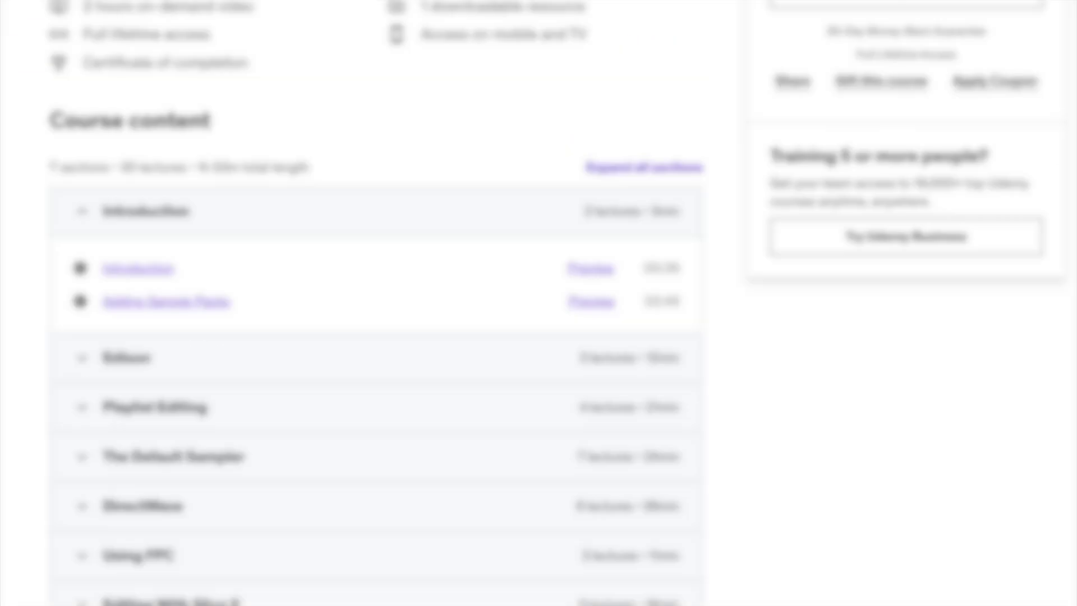
scroll(3, 452, down, 1)
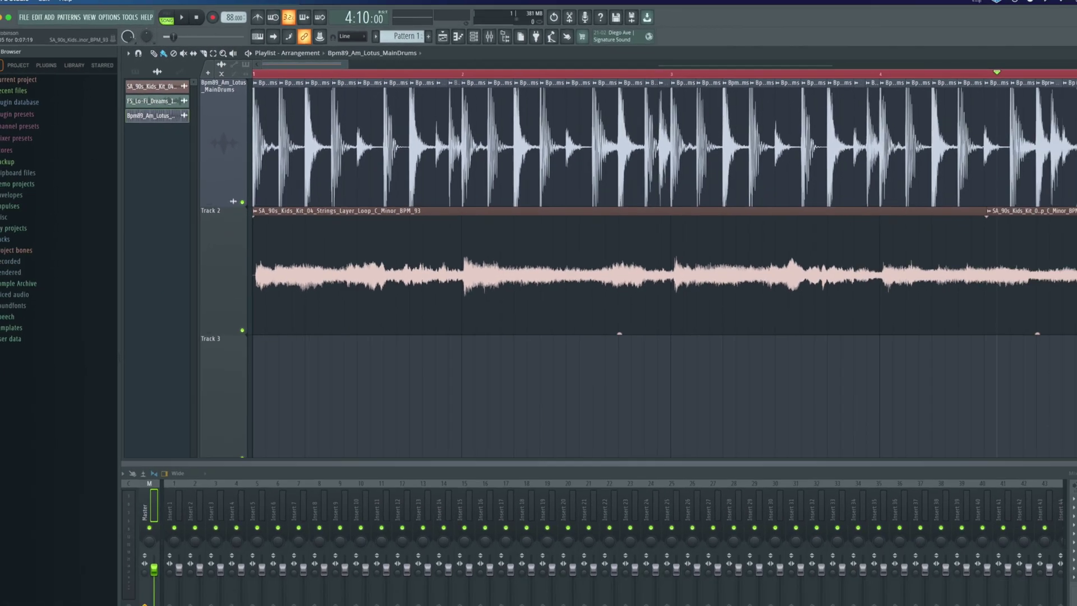
Step: Trim the strings loop on Track 2 to one beat and repeat it up to the start of bar 5
drag(994, 197, 303, 197)
scroll(298, 208, up, 5)
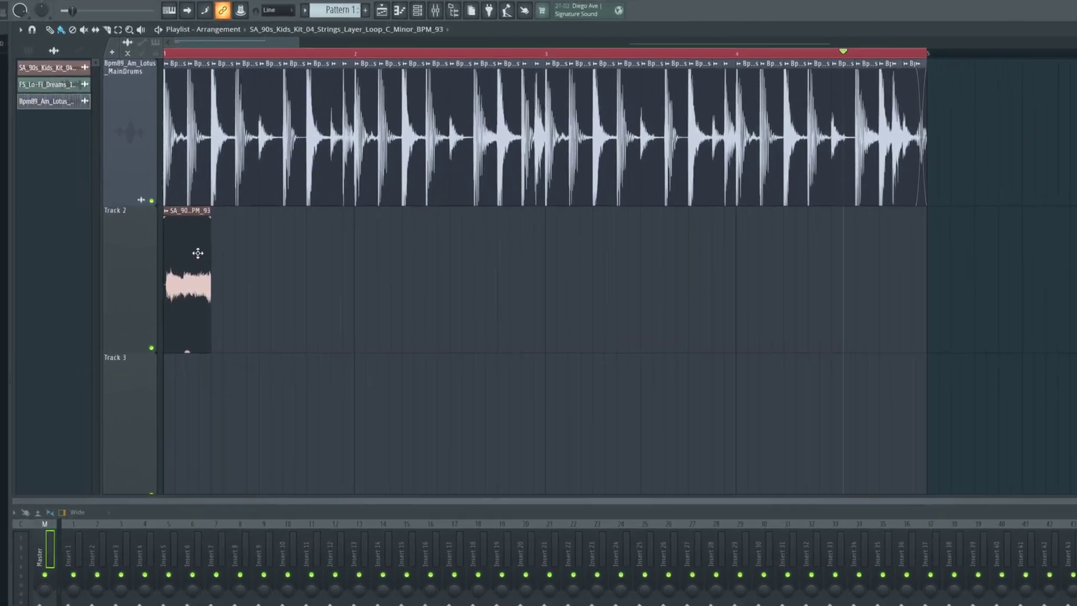
mouse_move(216, 253)
mouse_down()
mouse_move(179, 267)
mouse_move(905, 251)
mouse_up()
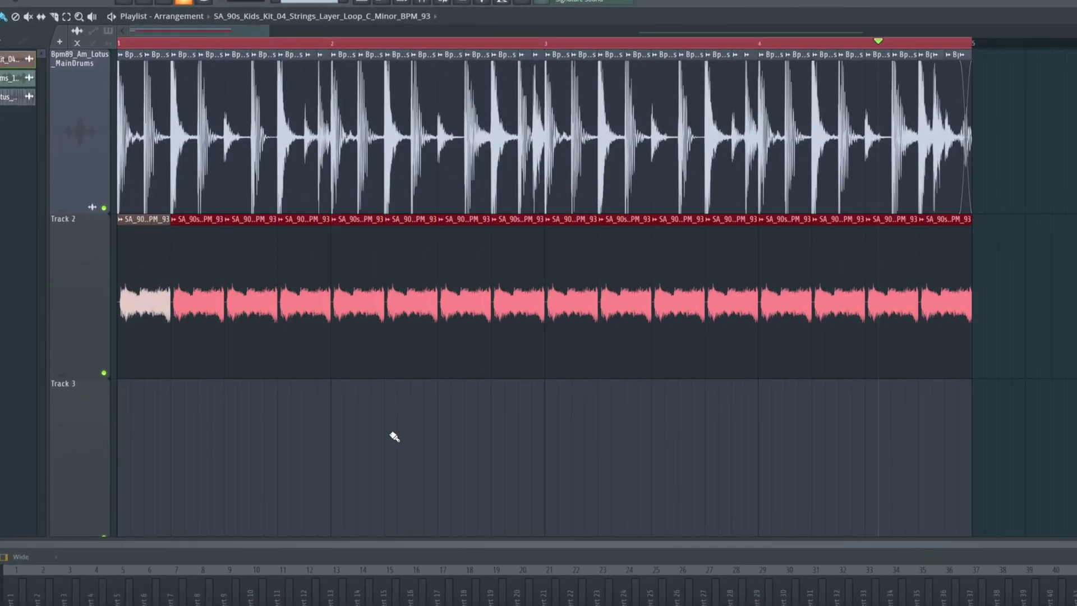
ctrl+click(272, 386)
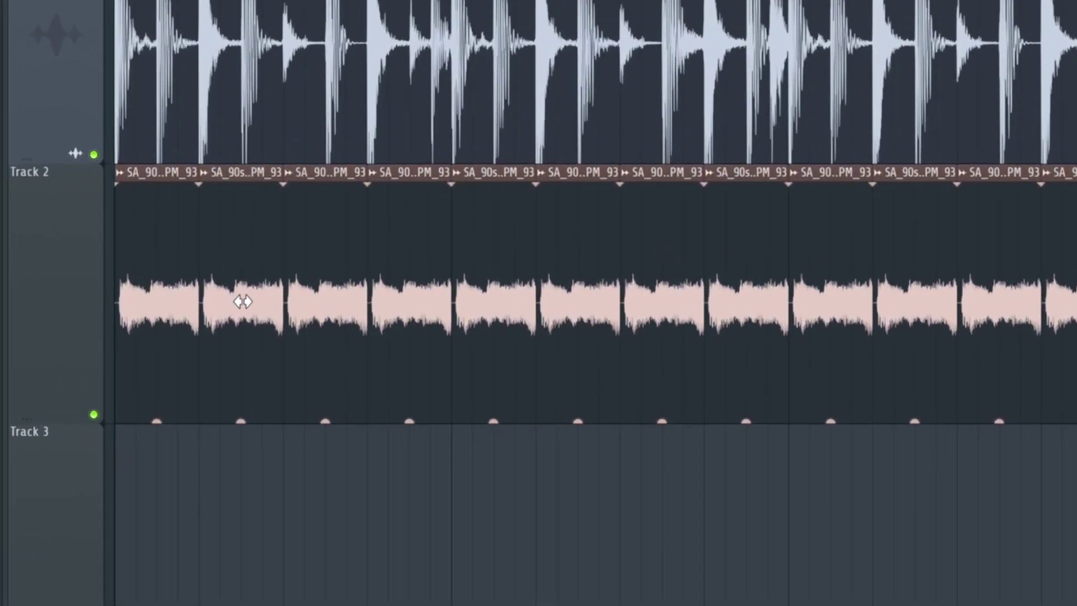
Step: Slip the audio inside the second and third one-beat strings clips to different parts of the sample, auditioning the result
mouse_move(197, 302)
mouse_down()
mouse_move(104, 306)
mouse_move(176, 301)
mouse_up()
drag(294, 298, 440, 298)
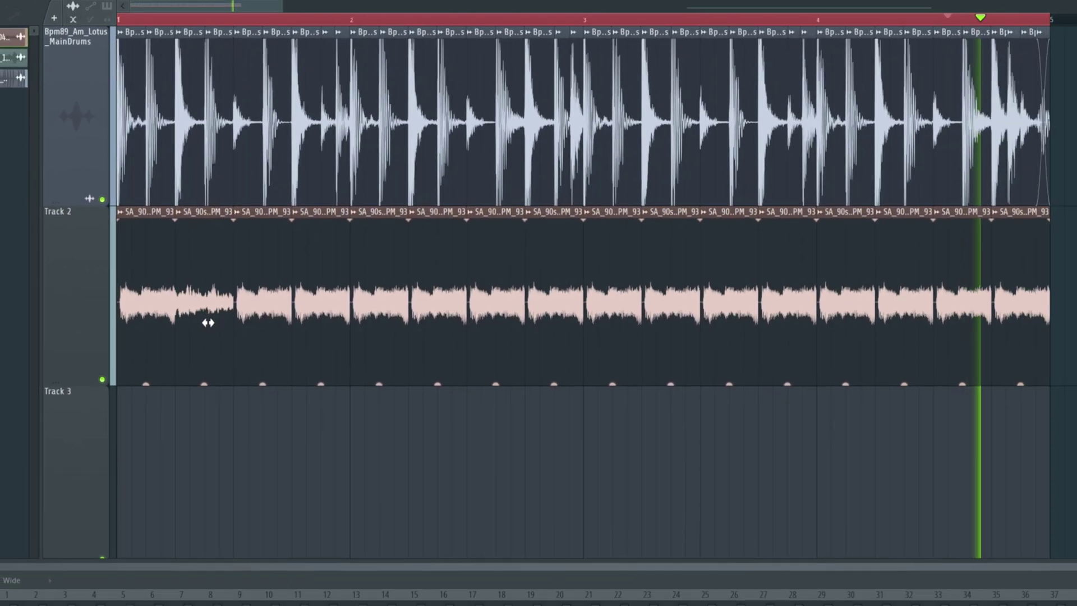
key(space)
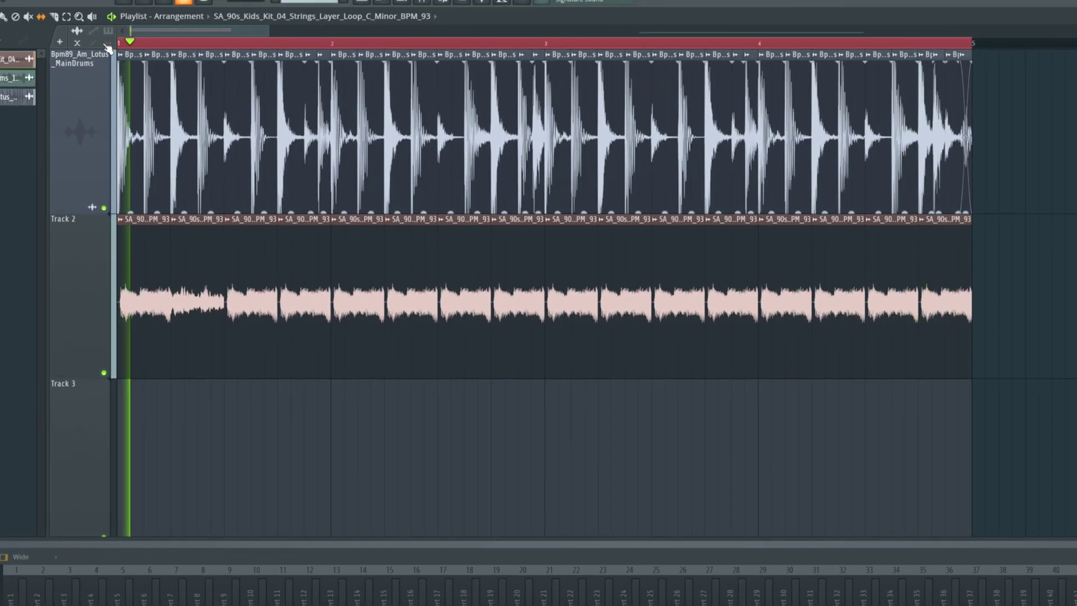
key(space)
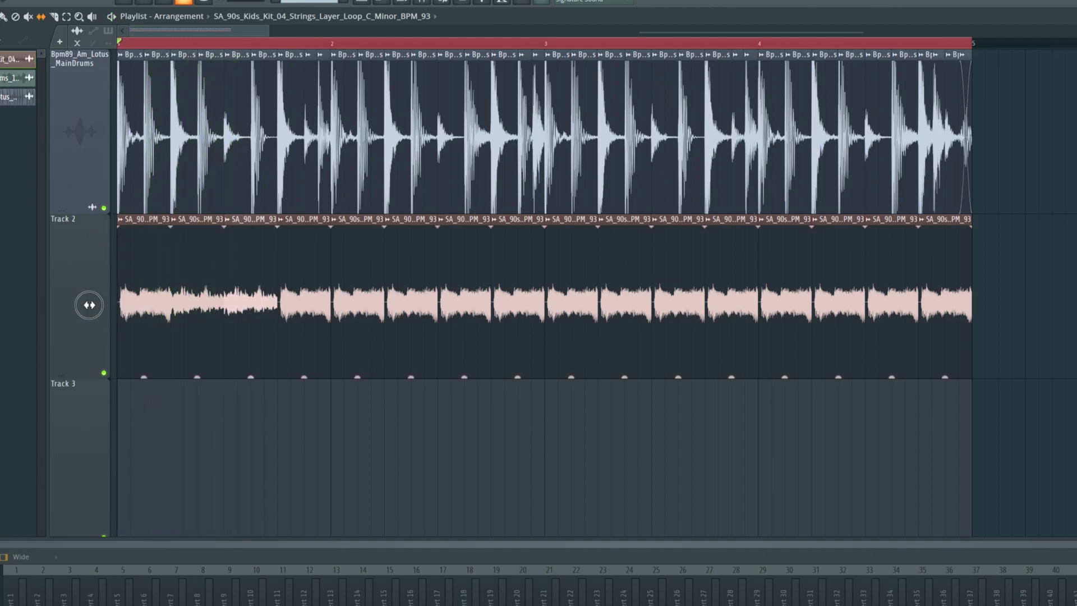
Step: Slip the audio inside the fourth one-beat strings clip to another part of the sample and play the first bar
key(space)
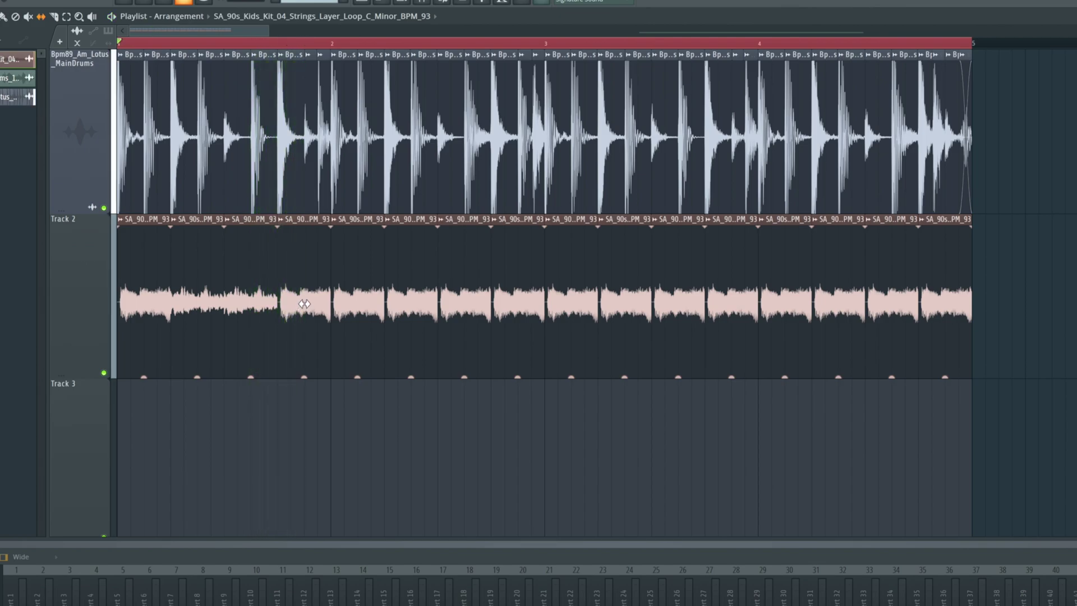
key(space)
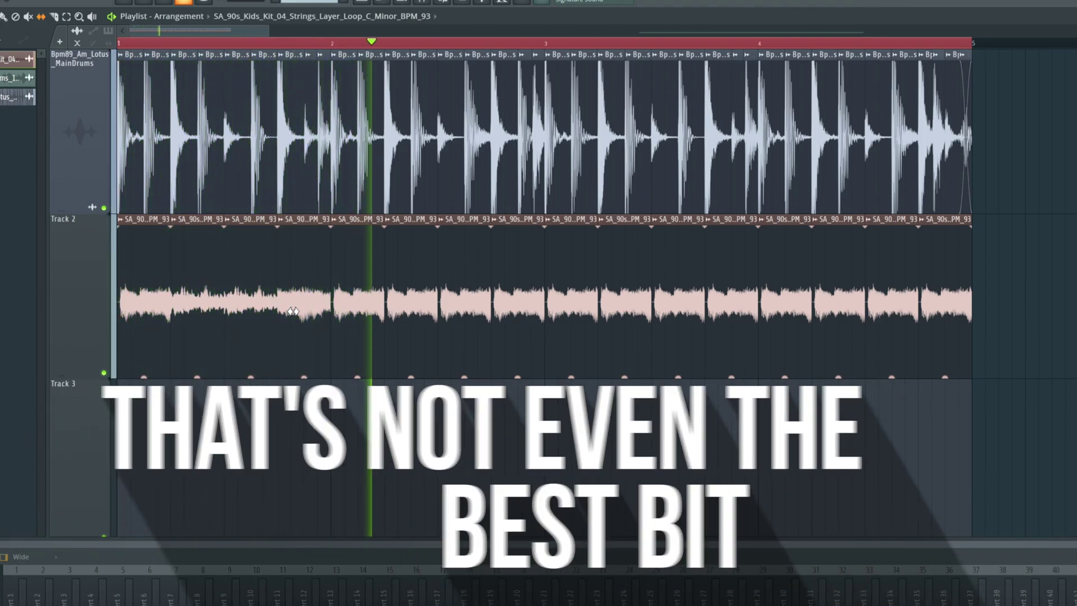
key(space)
key(space)
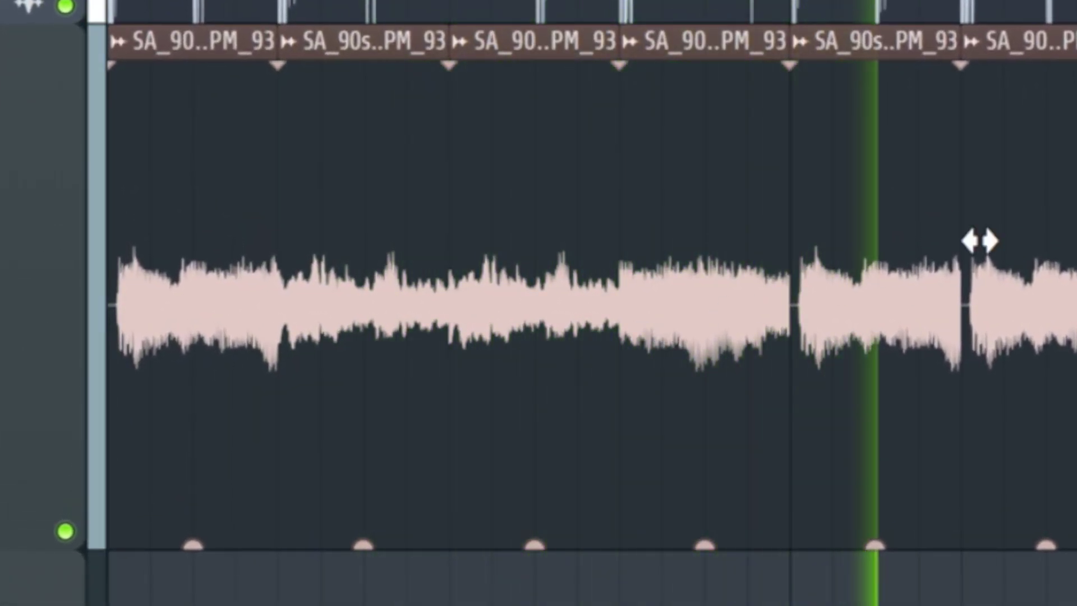
key(space)
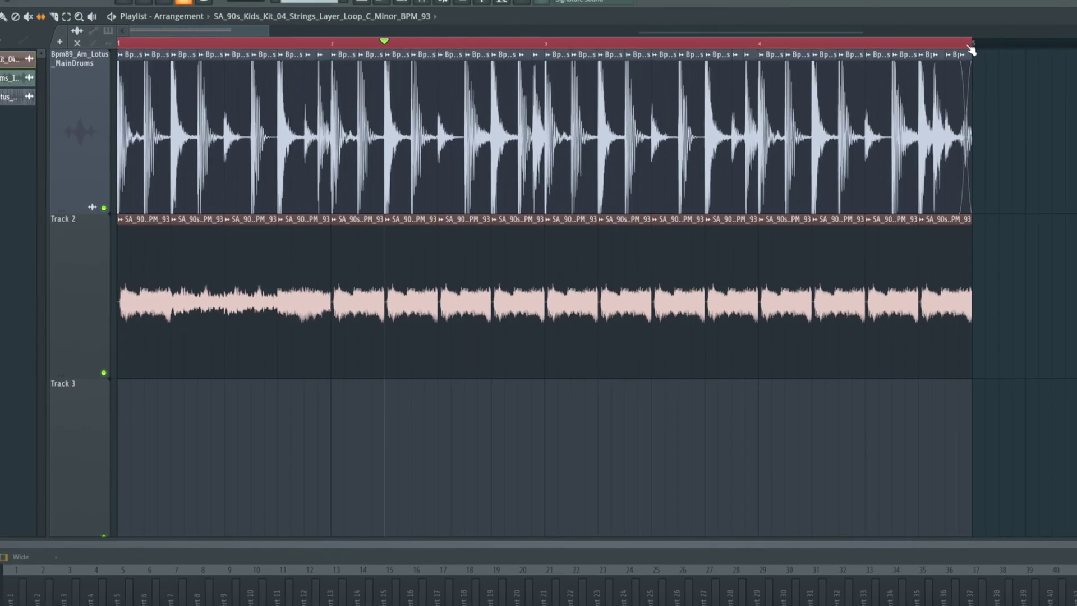
Step: Shorten the timeline selection to the first bar and repeat that bar's edited strings clips across bar 2
drag(973, 44, 329, 43)
key(space)
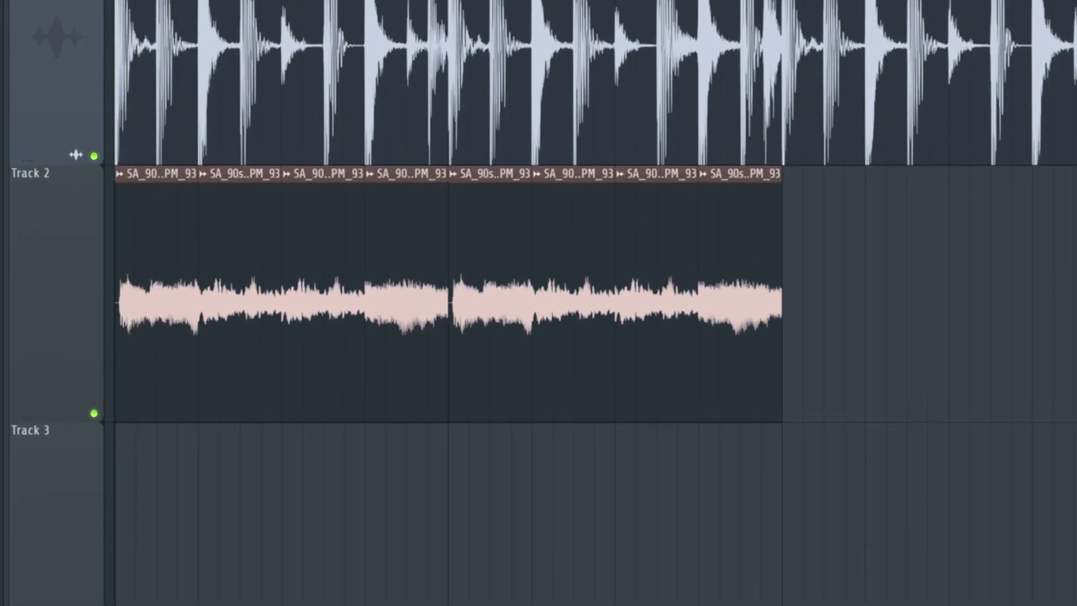
key(ctrl+a)
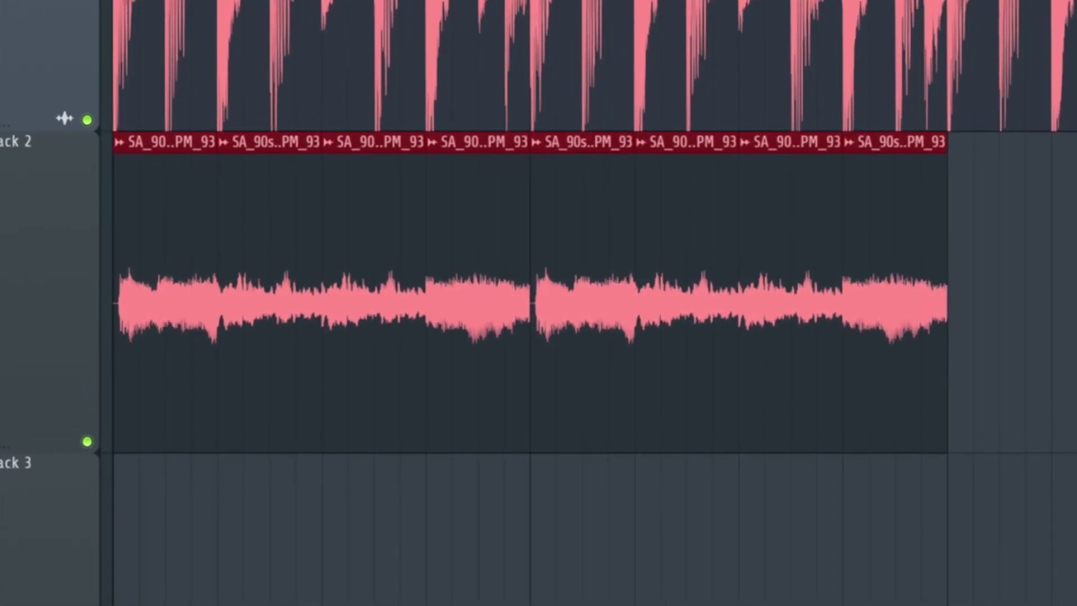
key(ctrl+d)
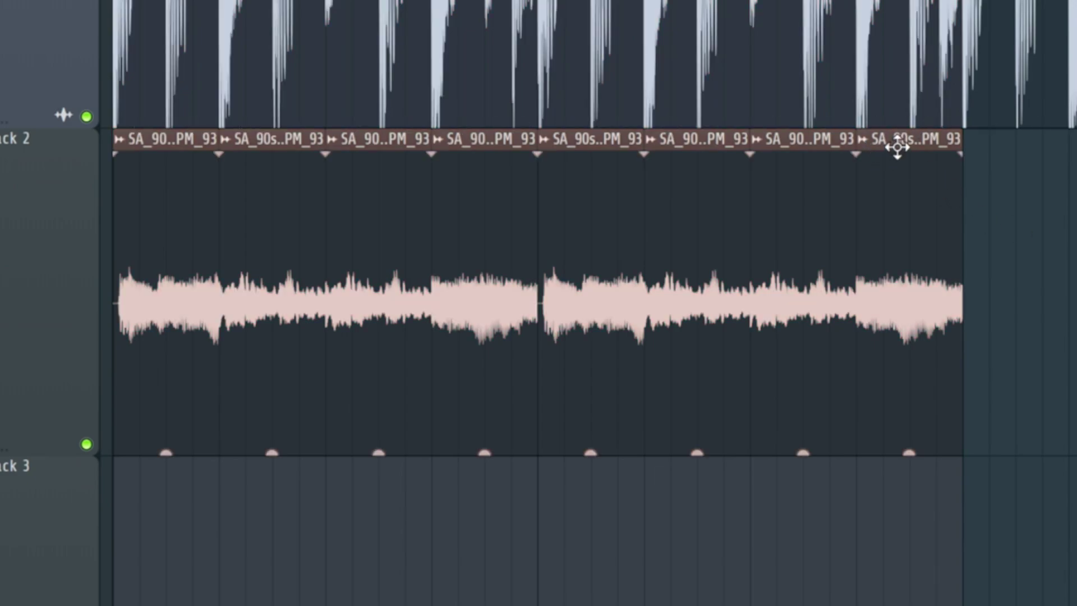
Step: Make the last strings clip in bar 2 unique and fit it to the final half beat of the bar
click(865, 140)
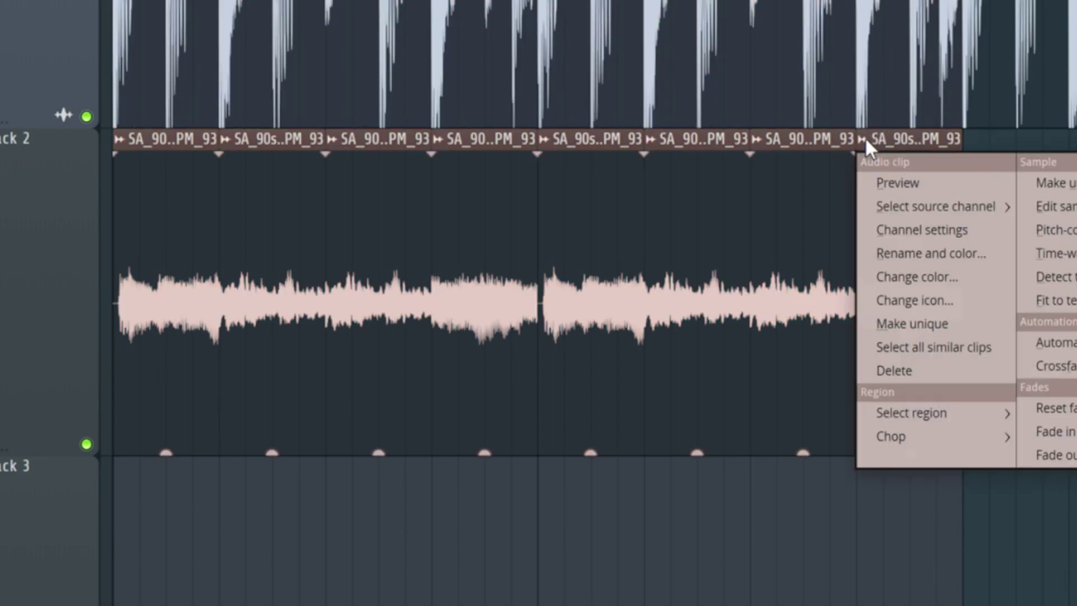
click(915, 325)
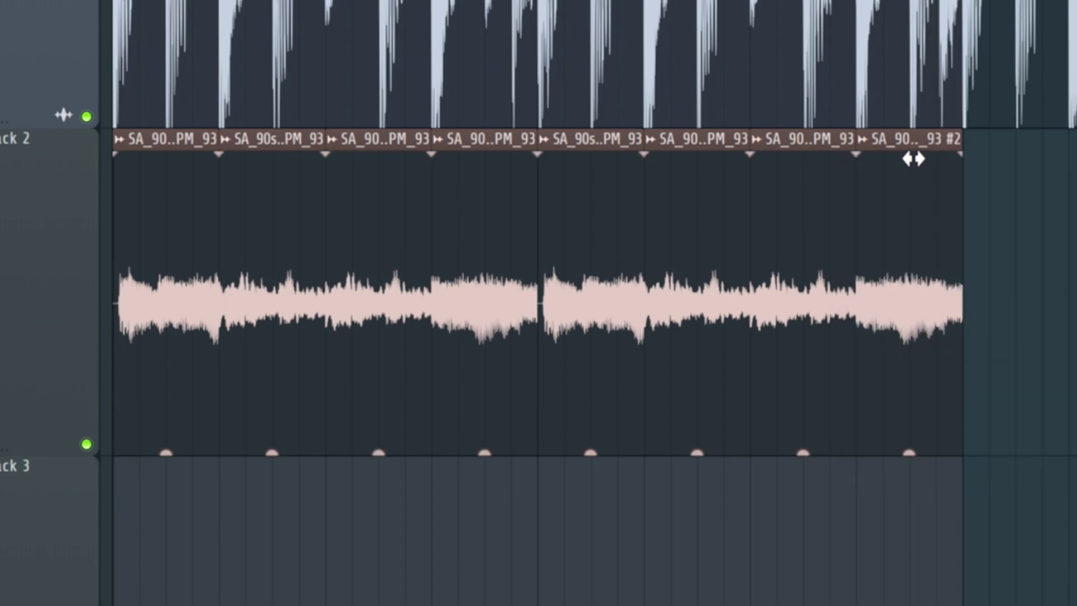
drag(960, 208, 903, 210)
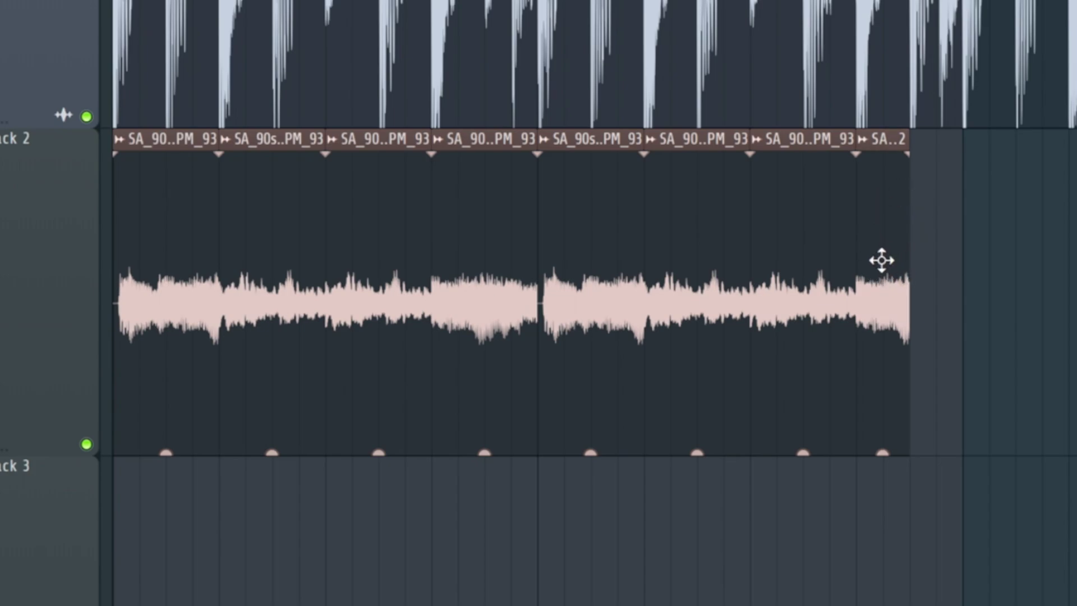
drag(878, 275, 927, 267)
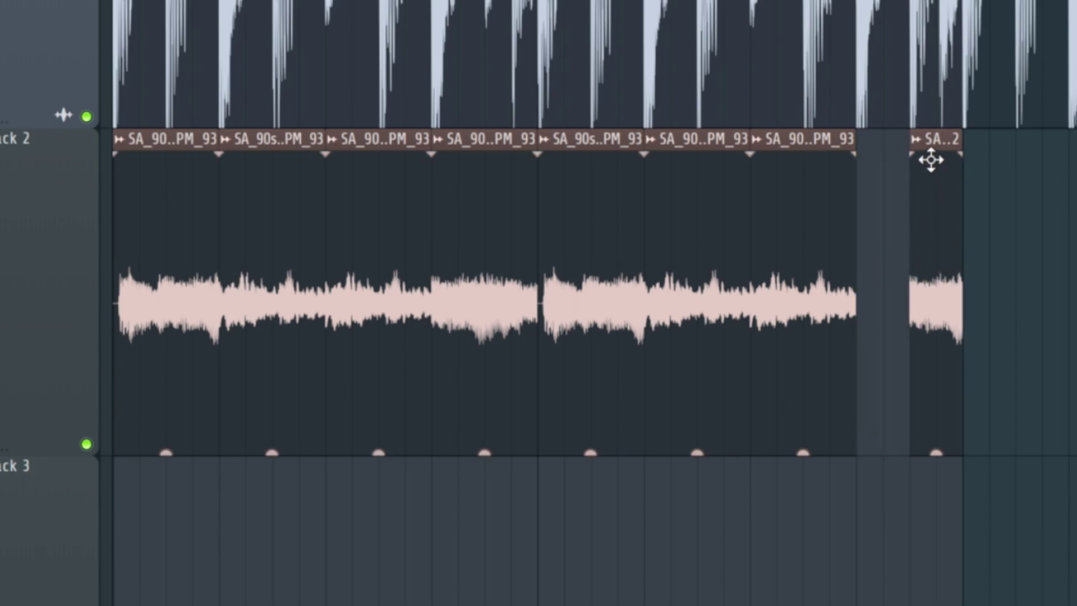
Step: Reverse the unique strings clip's sample and extend the preceding clip to fill the half-beat gap before it
double_click(923, 237)
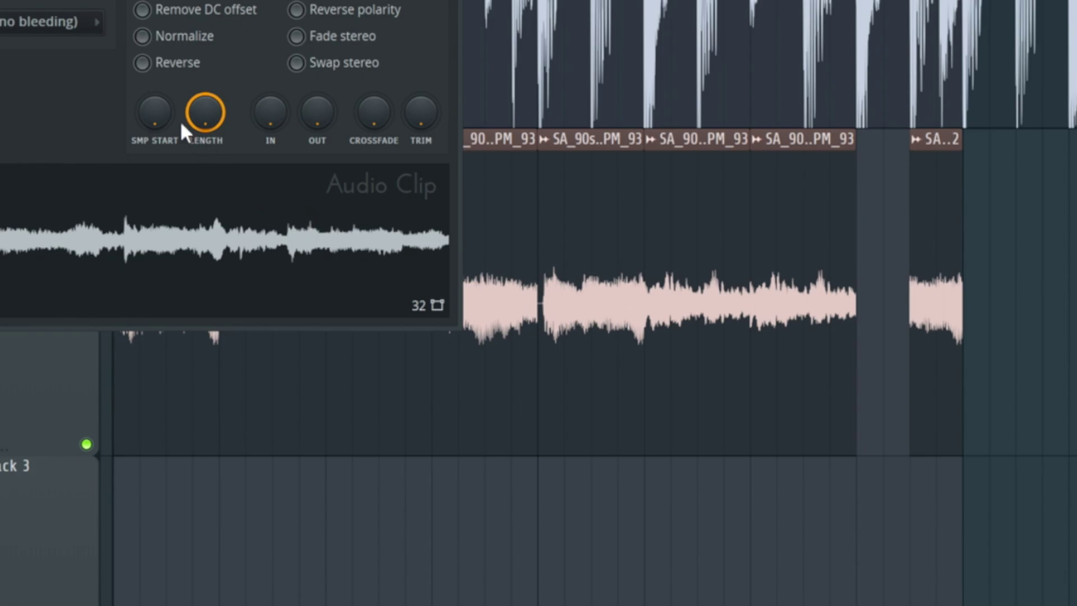
click(143, 63)
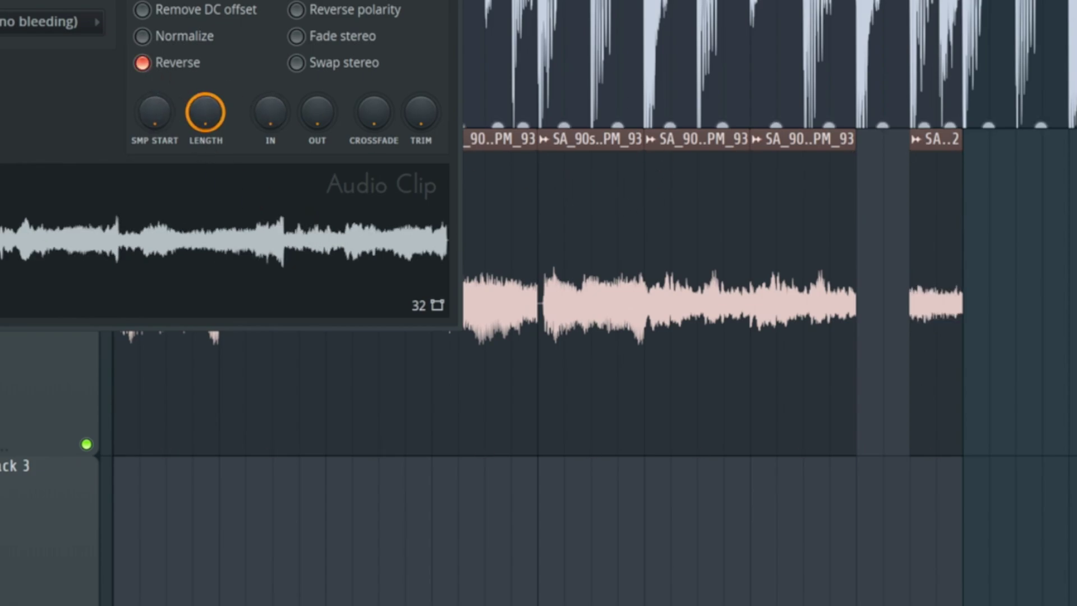
key(Escape)
drag(854, 205, 904, 207)
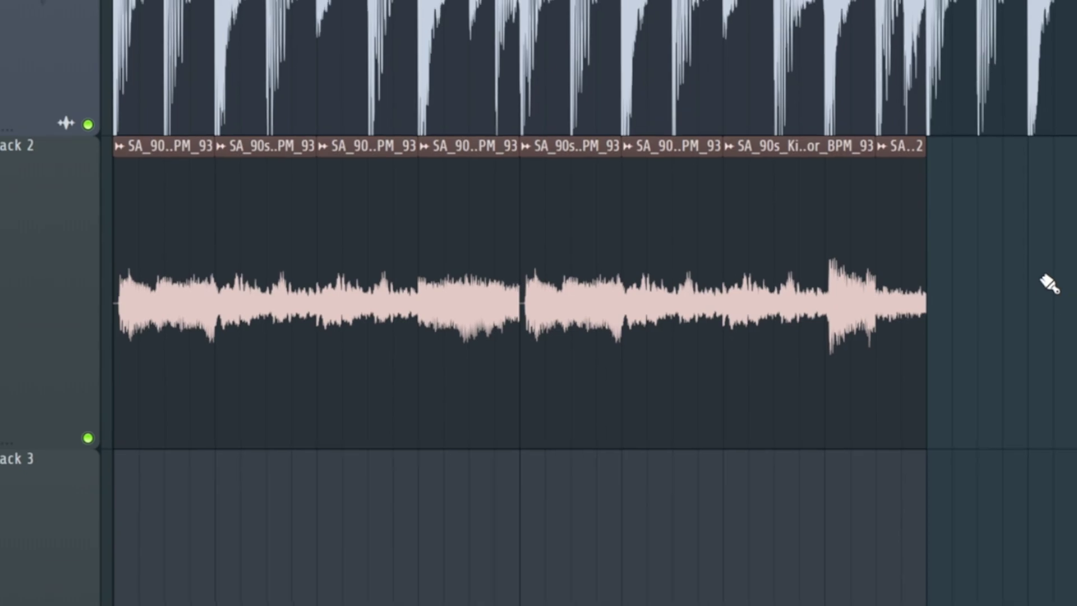
Step: Play back the two bars of edited strings clips with the drum loop
key(space)
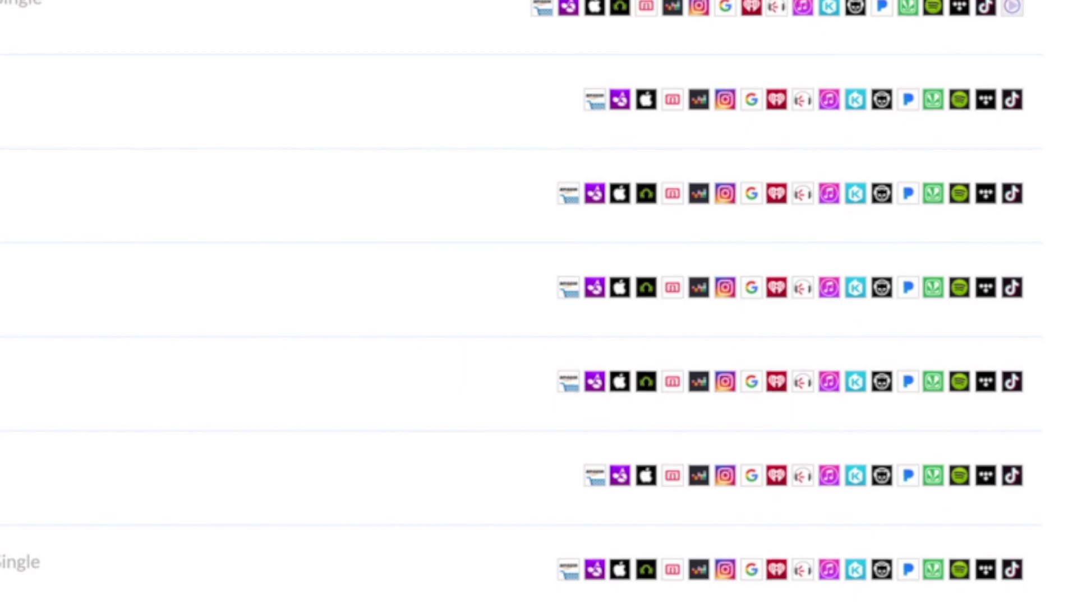
Step: In DistroKid, open a single from the release list and look through its details, stores and add-on features
click(305, 586)
scroll(412, 497, down, 12)
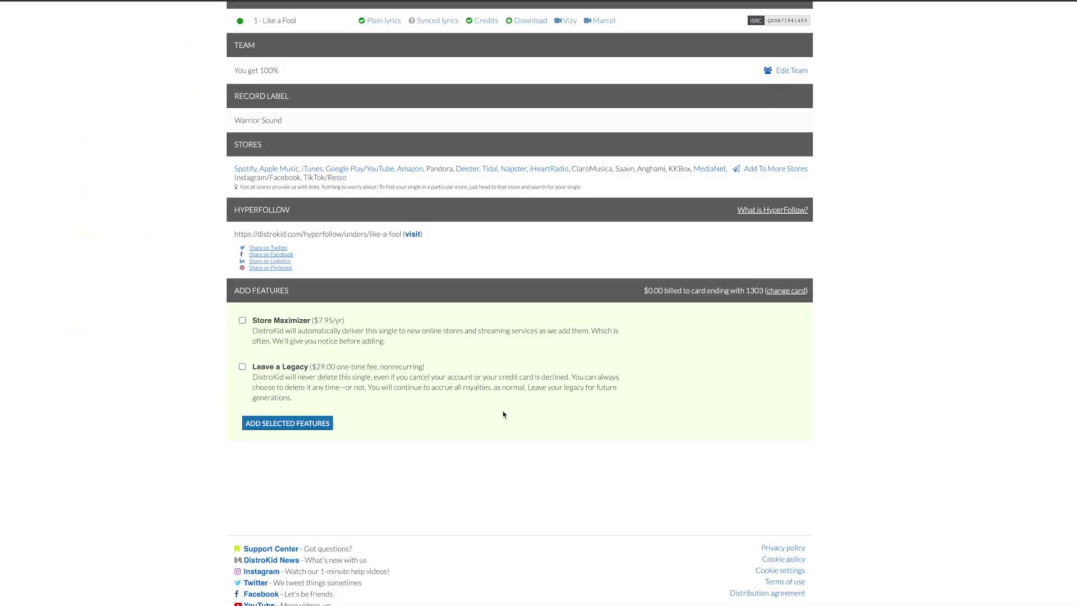
scroll(414, 491, up, 3)
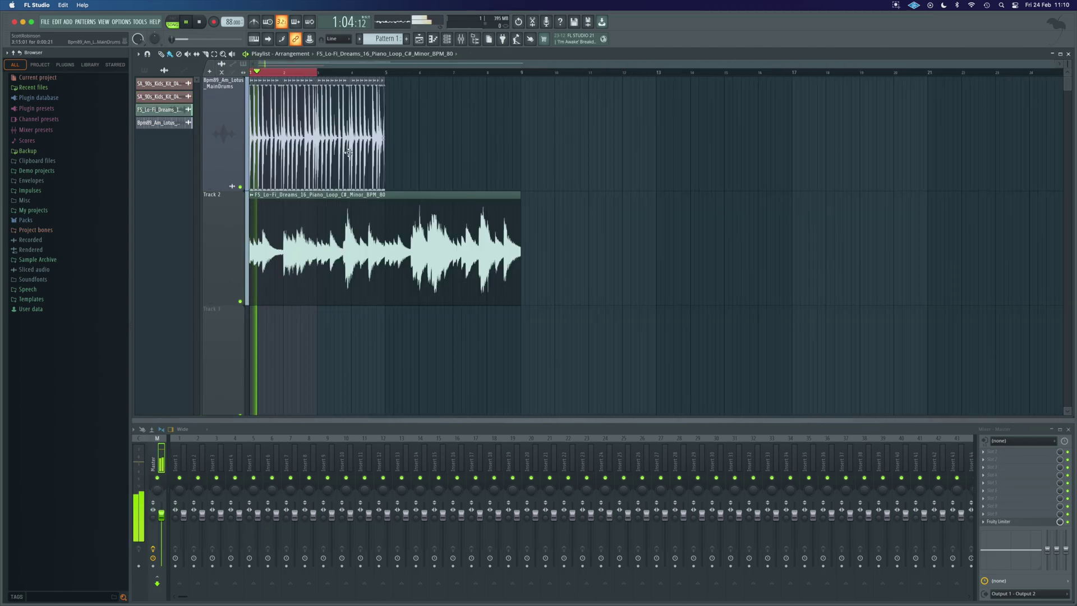
Step: Chop the Lo-Fi Dreams piano loop clip on Track 2 with medium auto-slicing and deselect the slices
scroll(327, 213, up, 6)
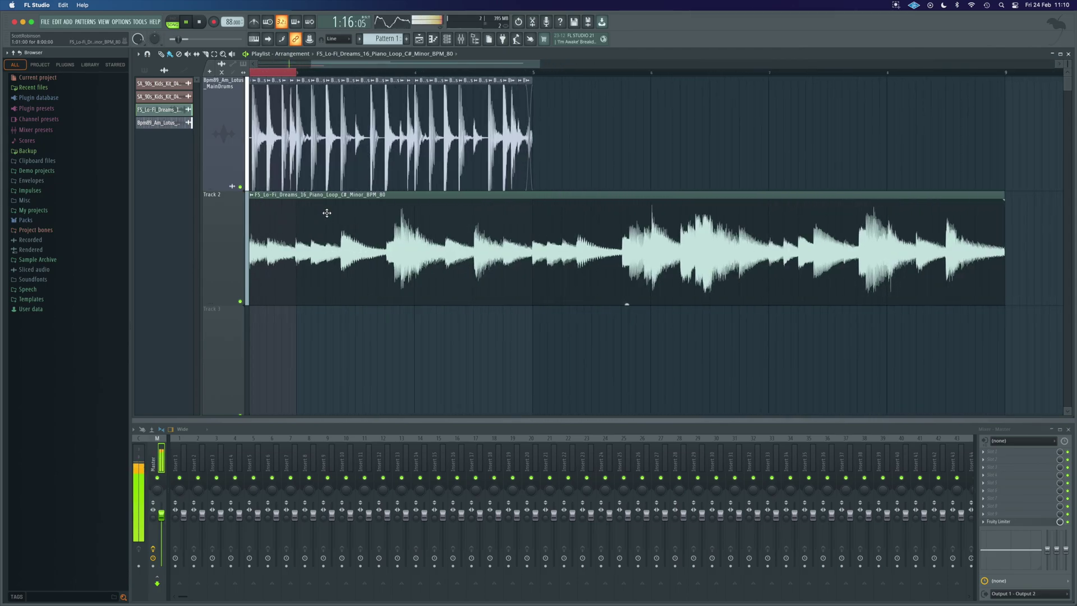
scroll(327, 213, down, 4)
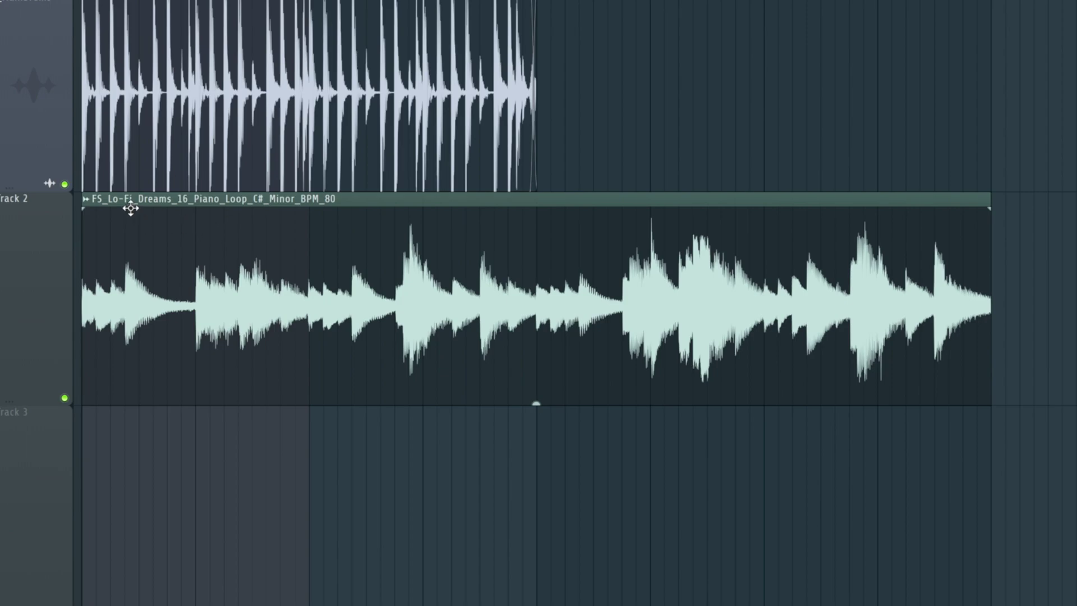
click(87, 200)
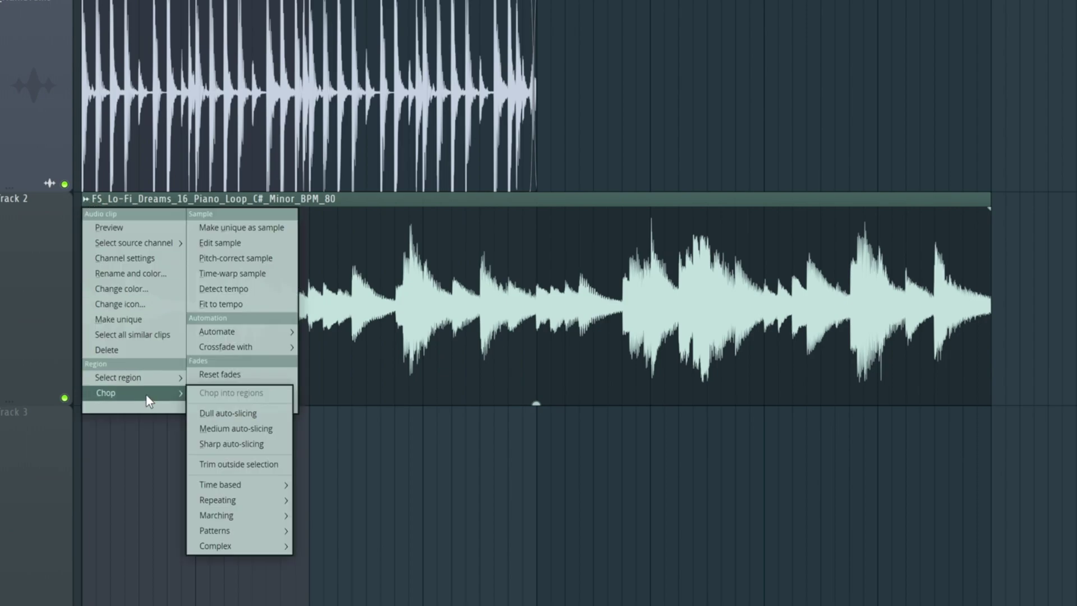
click(221, 429)
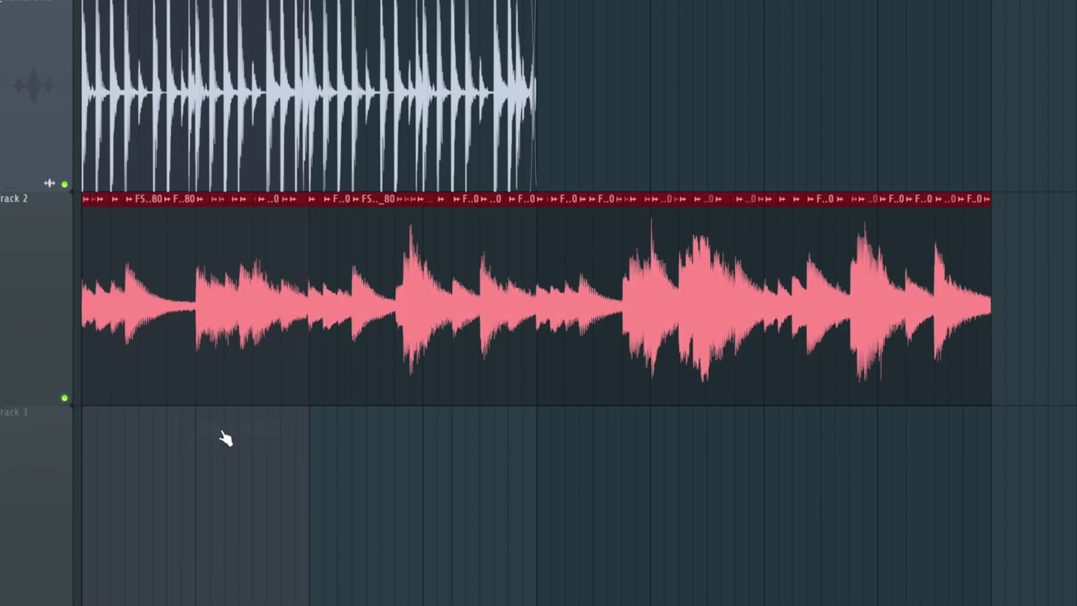
key(ctrl+d)
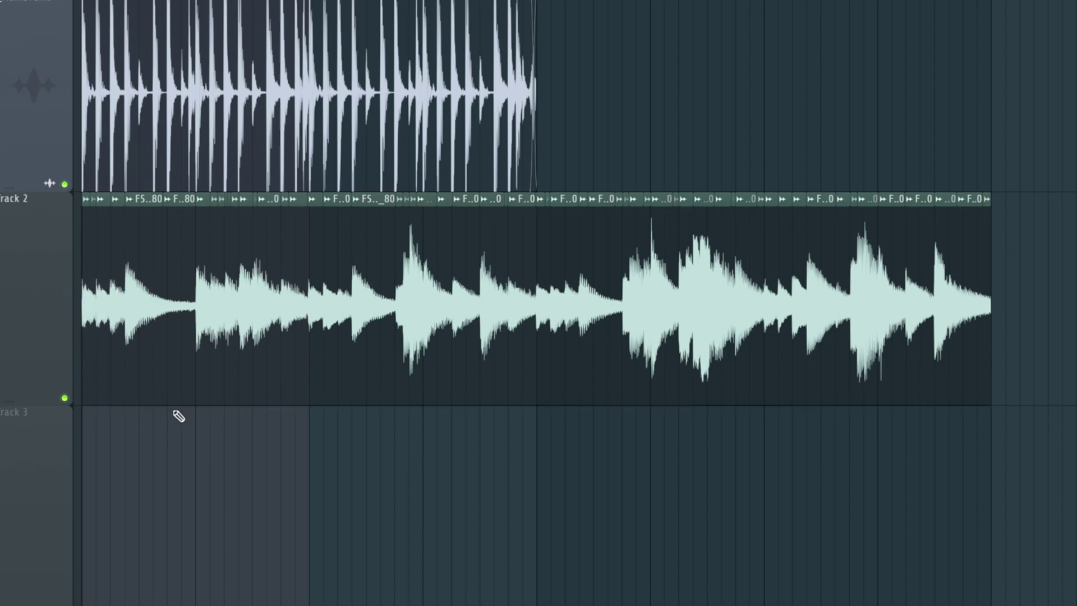
Step: While looping the first two bars, slip the audio inside piano slices around the middle of bar 2 and in the last slice of bar 1
key(space)
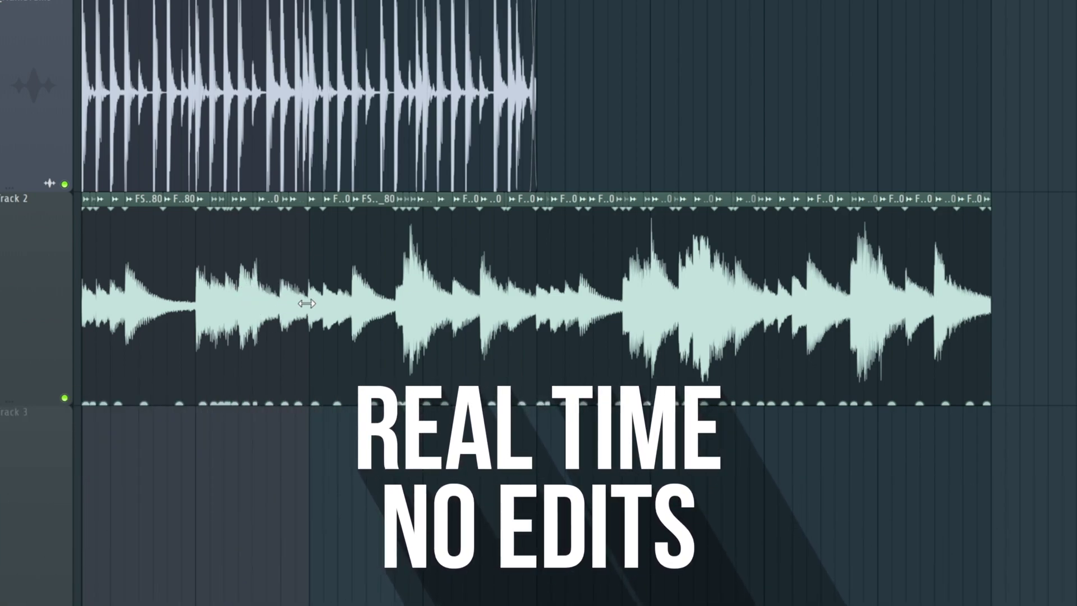
key(space)
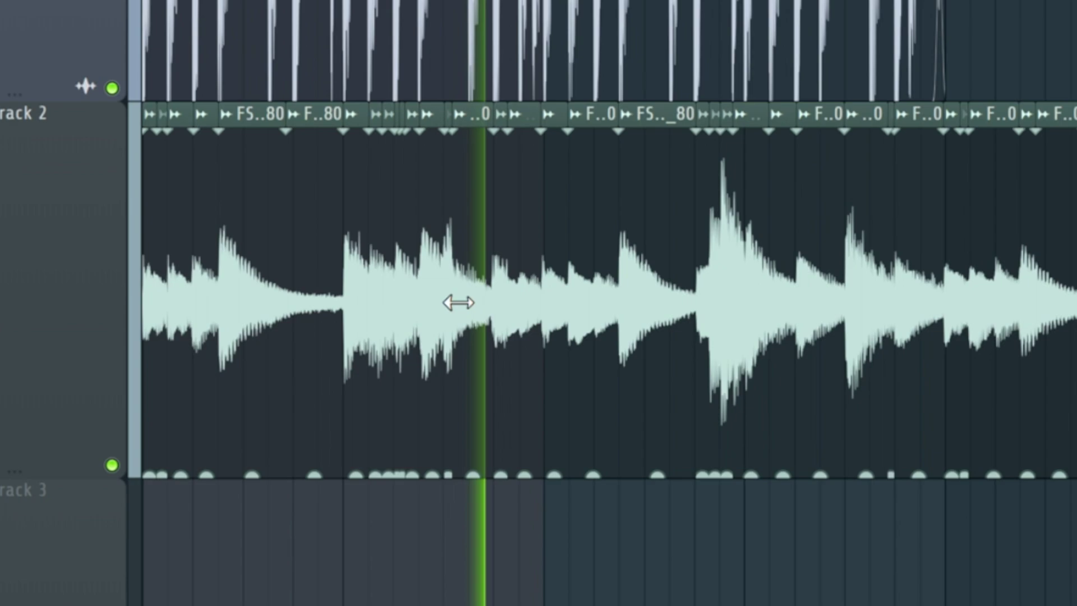
drag(473, 303, 420, 303)
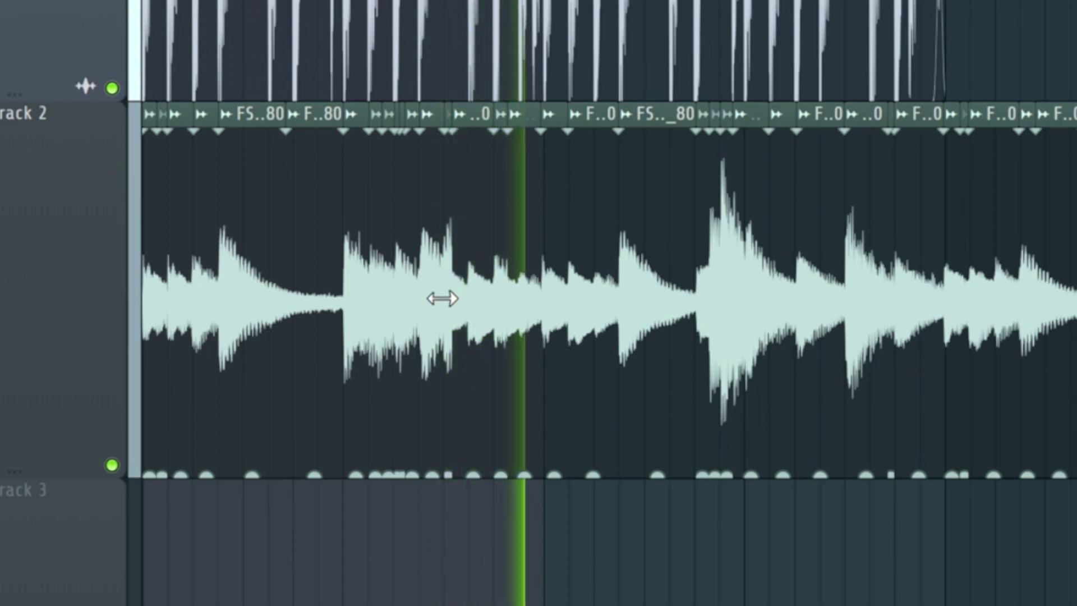
mouse_move(437, 299)
mouse_down()
mouse_move(413, 297)
mouse_move(488, 294)
mouse_move(469, 296)
mouse_up()
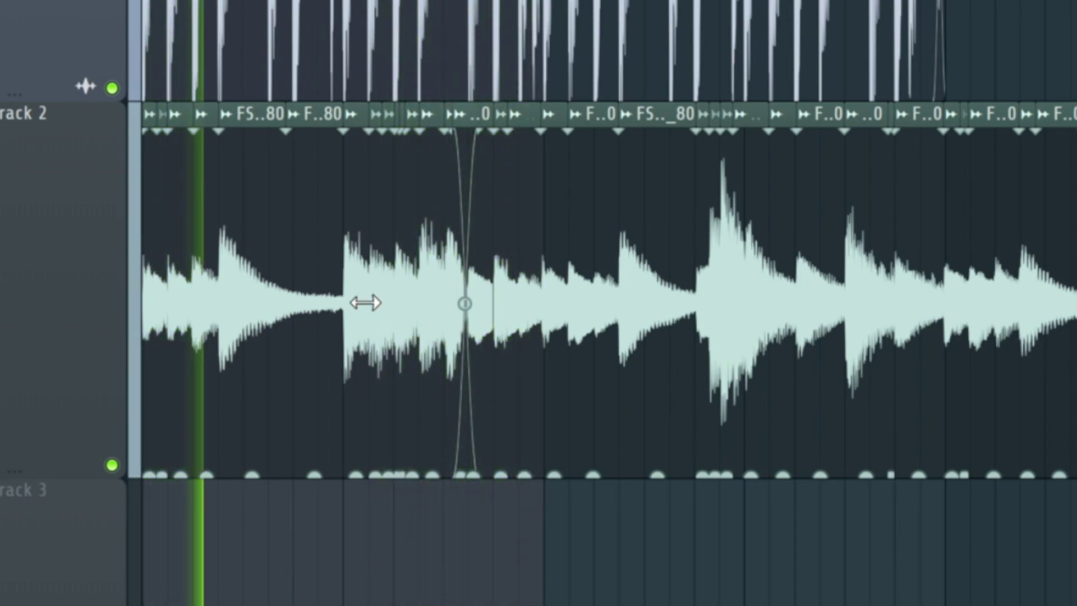
drag(310, 286, 260, 291)
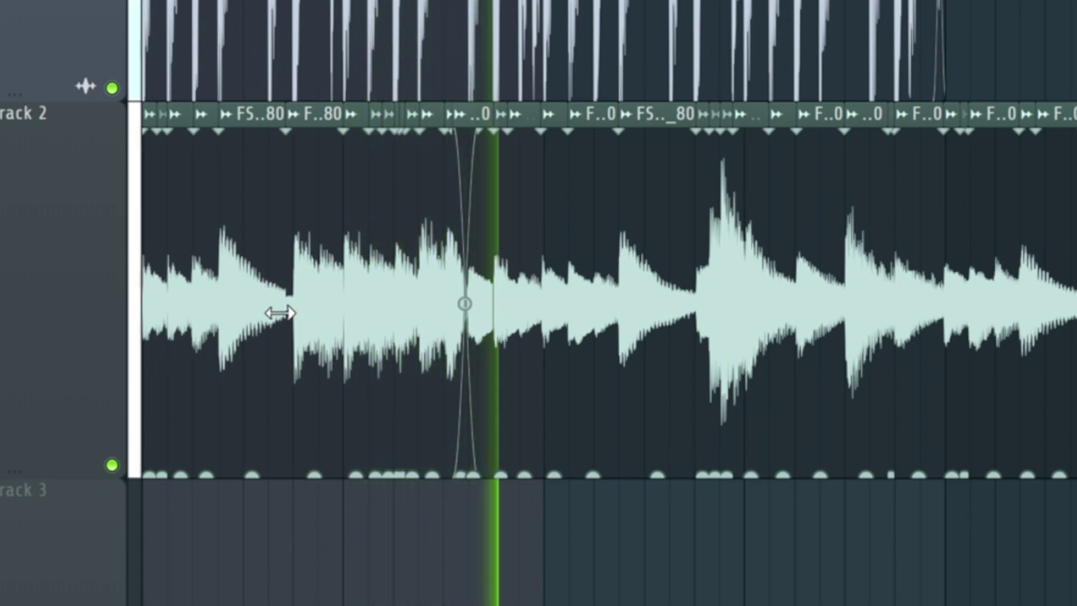